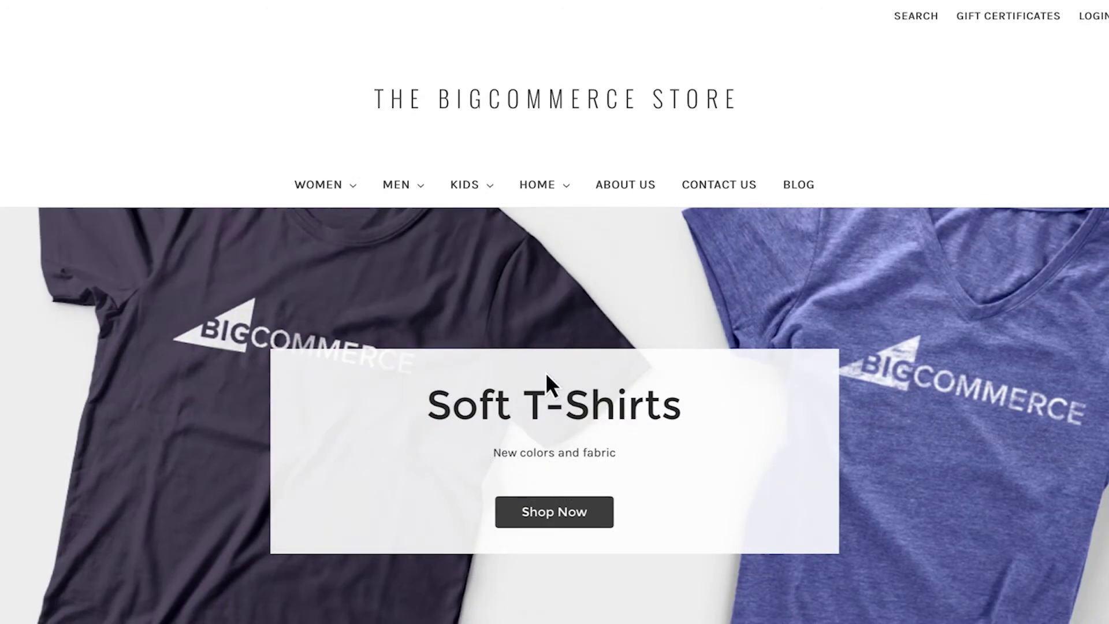
Browse the storefront's Women and Shop menus, expanding the Mugs subcategories.
{"action": "left_click", "coordinate": [324, 185]}
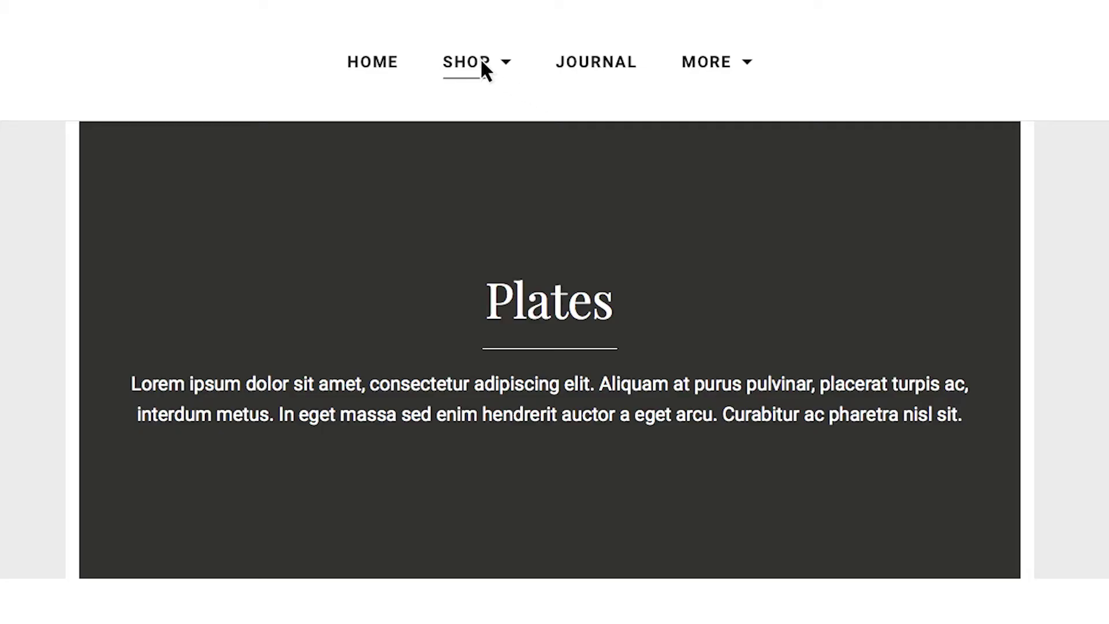
{"action": "mouse_move", "coordinate": [482, 62]}
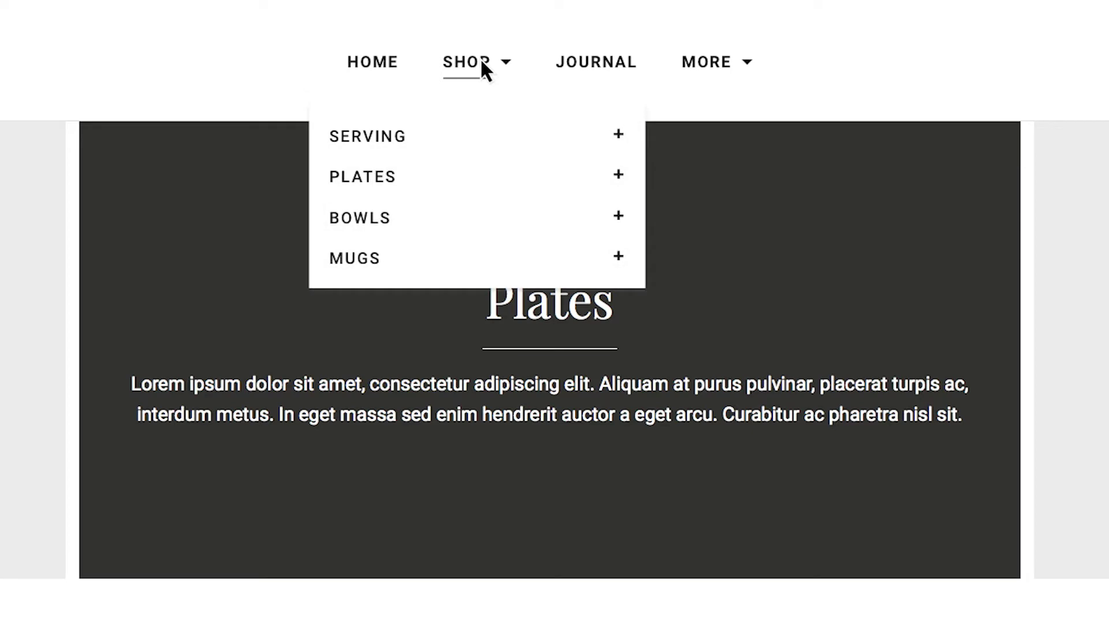
{"action": "left_click", "coordinate": [621, 255]}
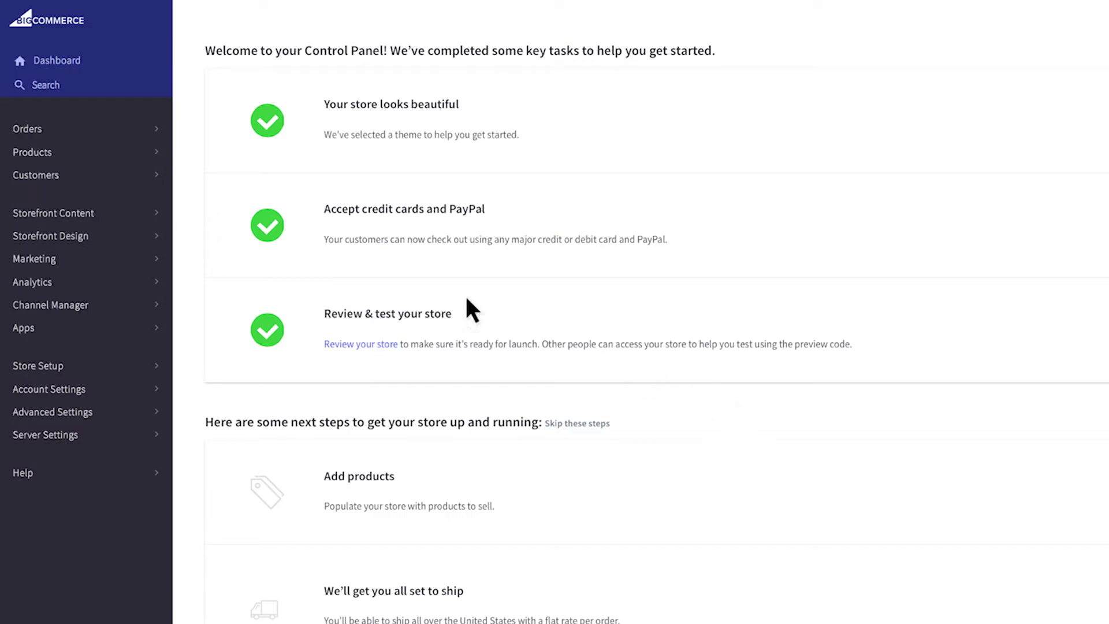
Select all six sample categories in Product Categories and delete them with their 13 products.
{"action": "left_click", "coordinate": [106, 152]}
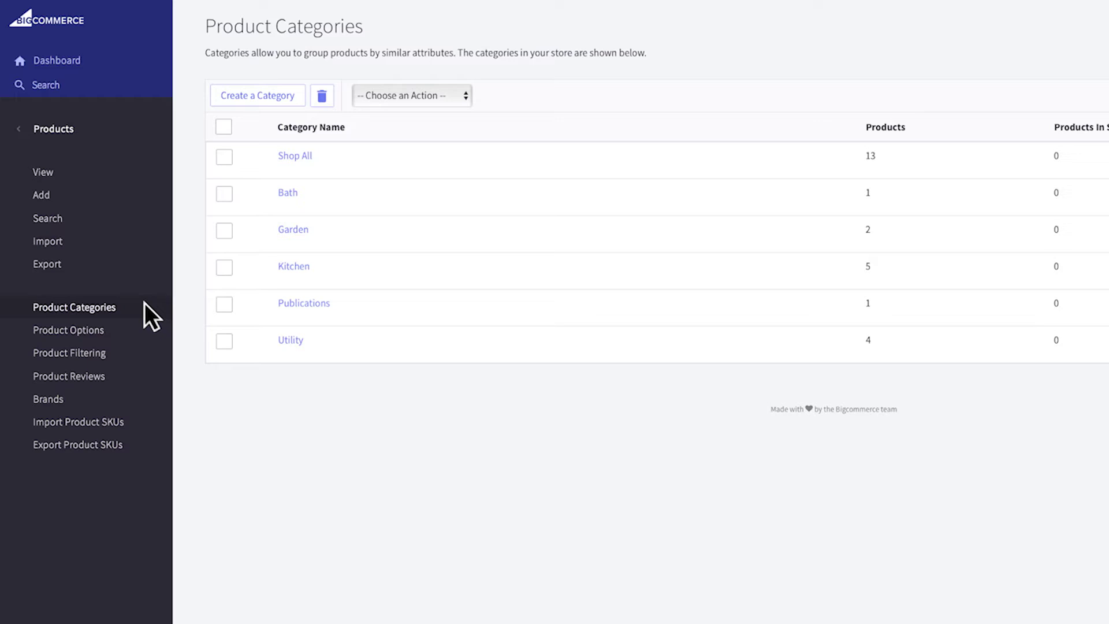
{"action": "left_click", "coordinate": [223, 127]}
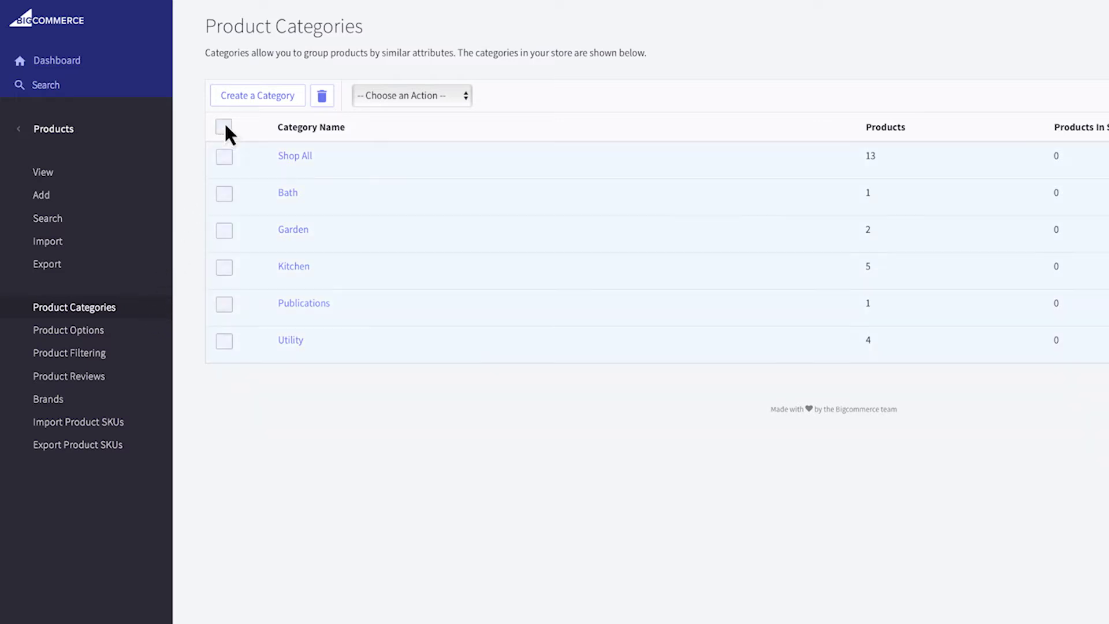
{"action": "left_click", "coordinate": [322, 96]}
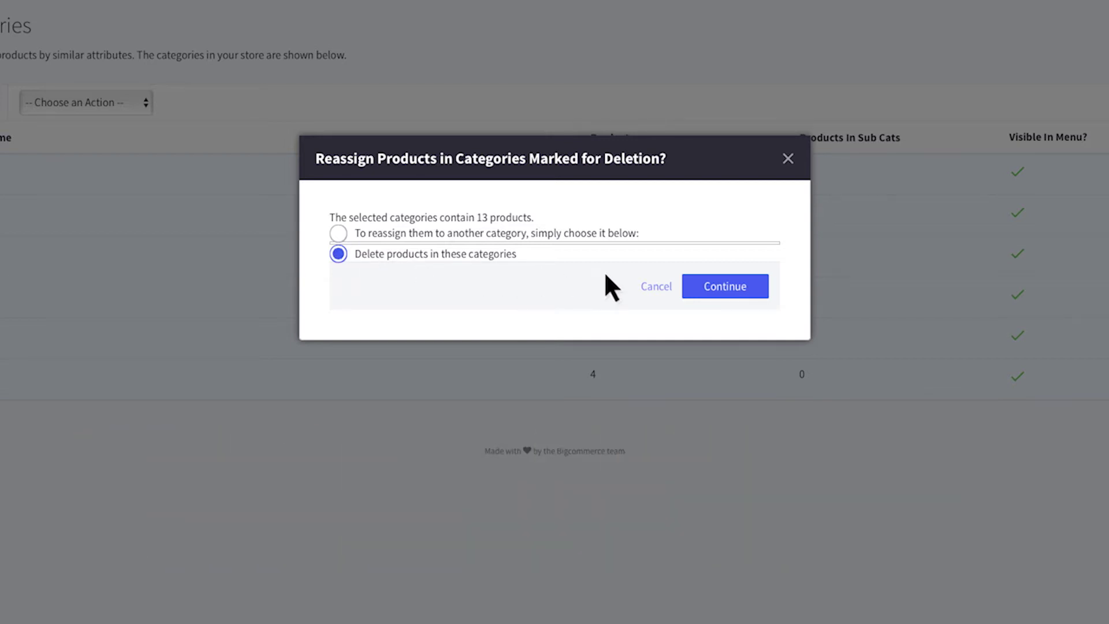
{"action": "left_click", "coordinate": [736, 281]}
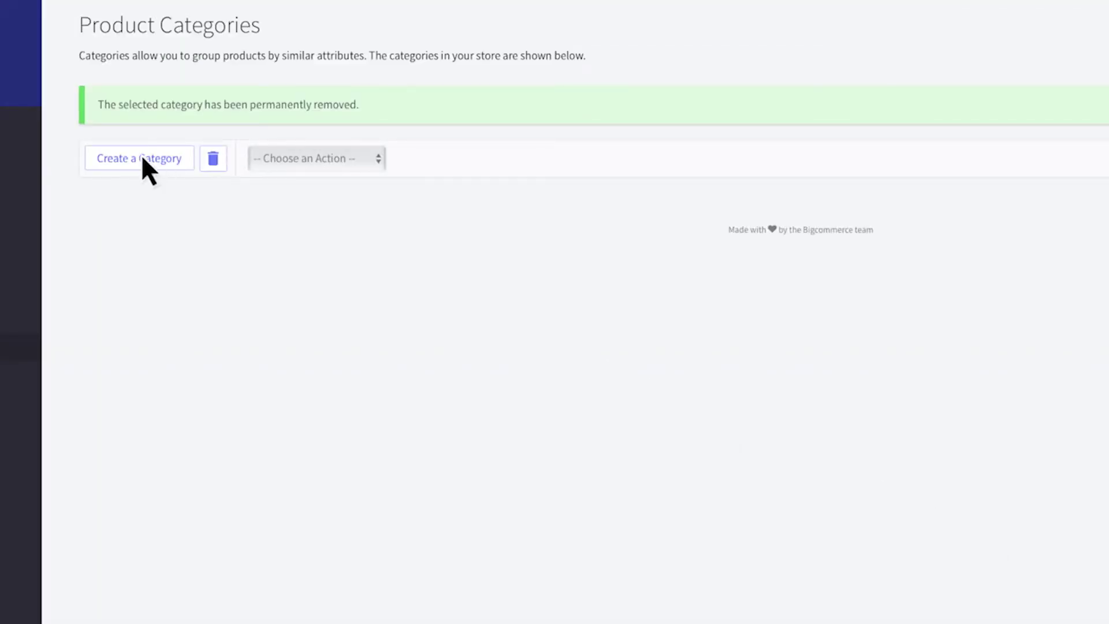
Start a new category named Women with the URL /women/.
{"action": "left_click", "coordinate": [136, 156]}
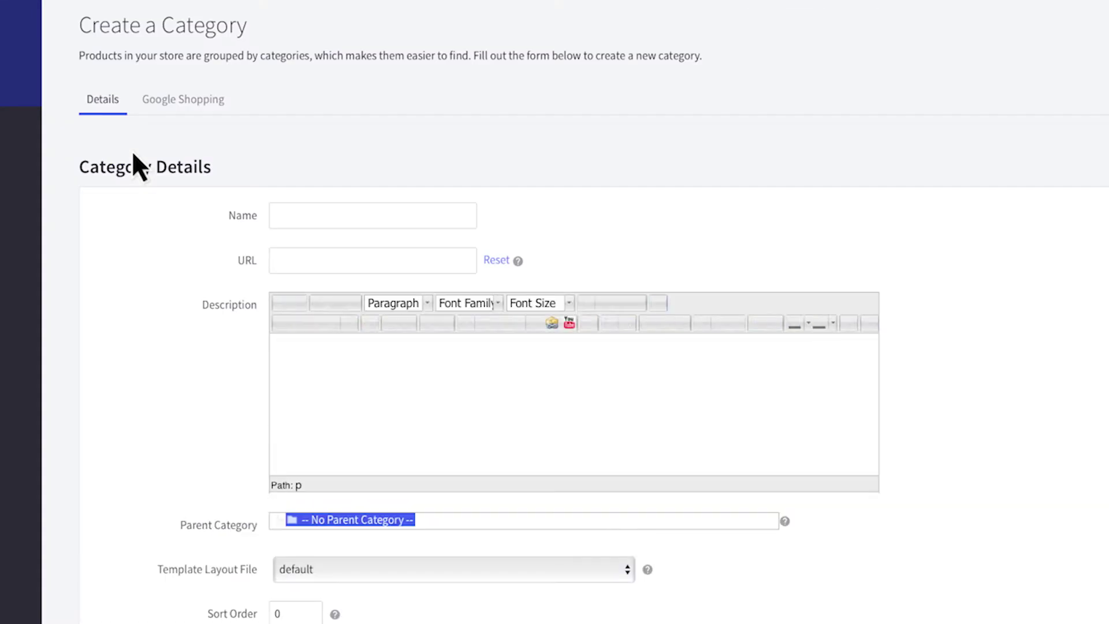
{"action": "left_click", "coordinate": [287, 216]}
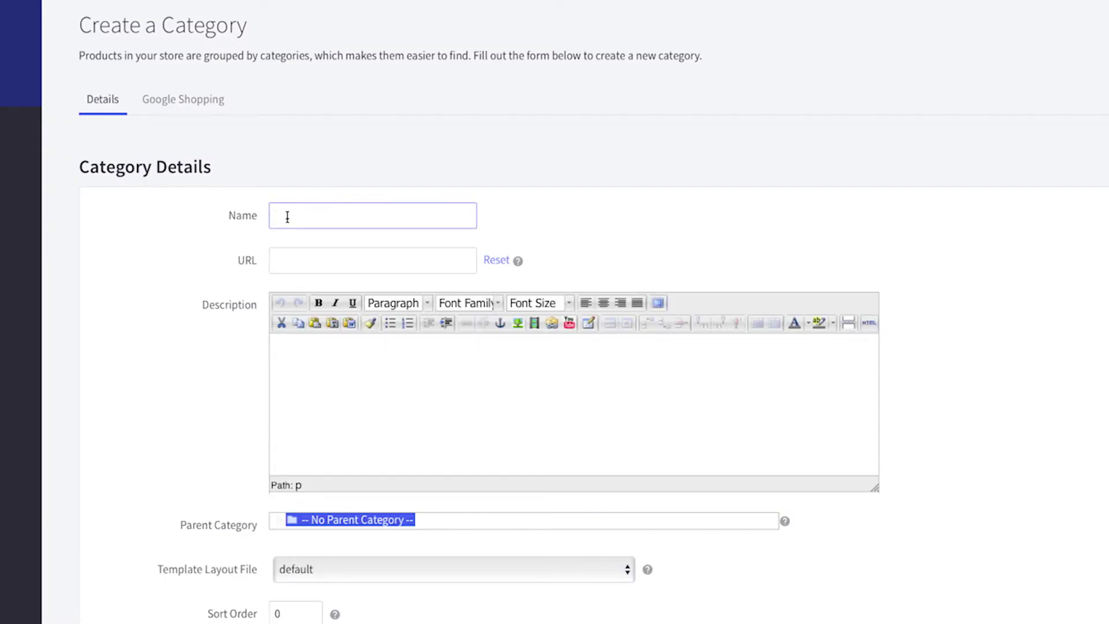
{"action": "type", "text": "Women"}
{"action": "left_click", "coordinate": [295, 259]}
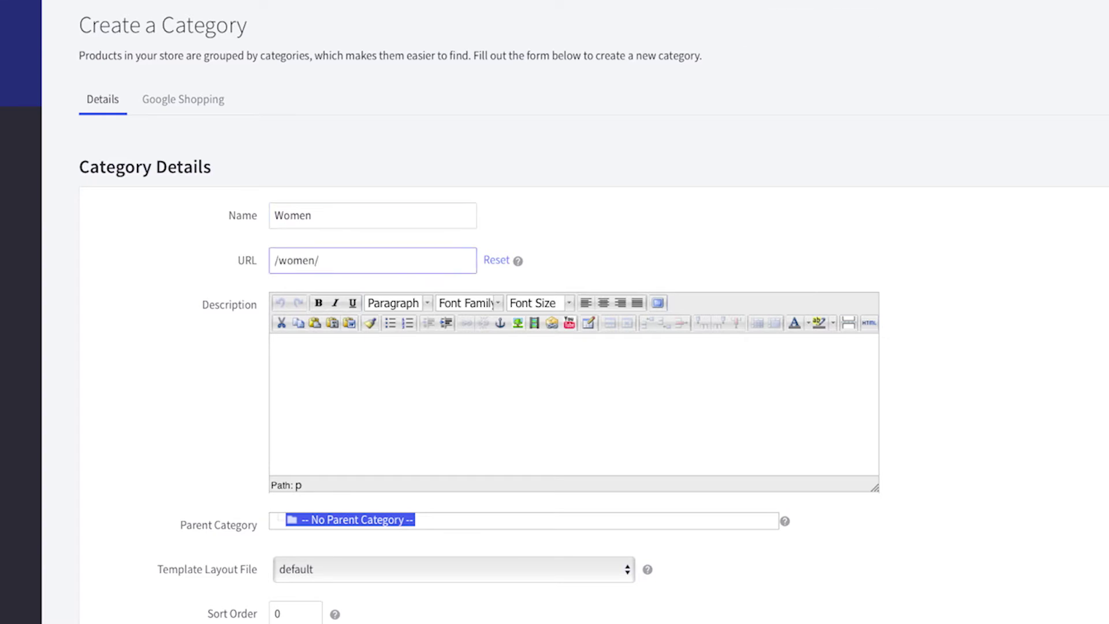
Write the Women description and make 'BigCommerce Store' bold, leaving font and colour unchanged.
{"action": "left_click", "coordinate": [329, 383]}
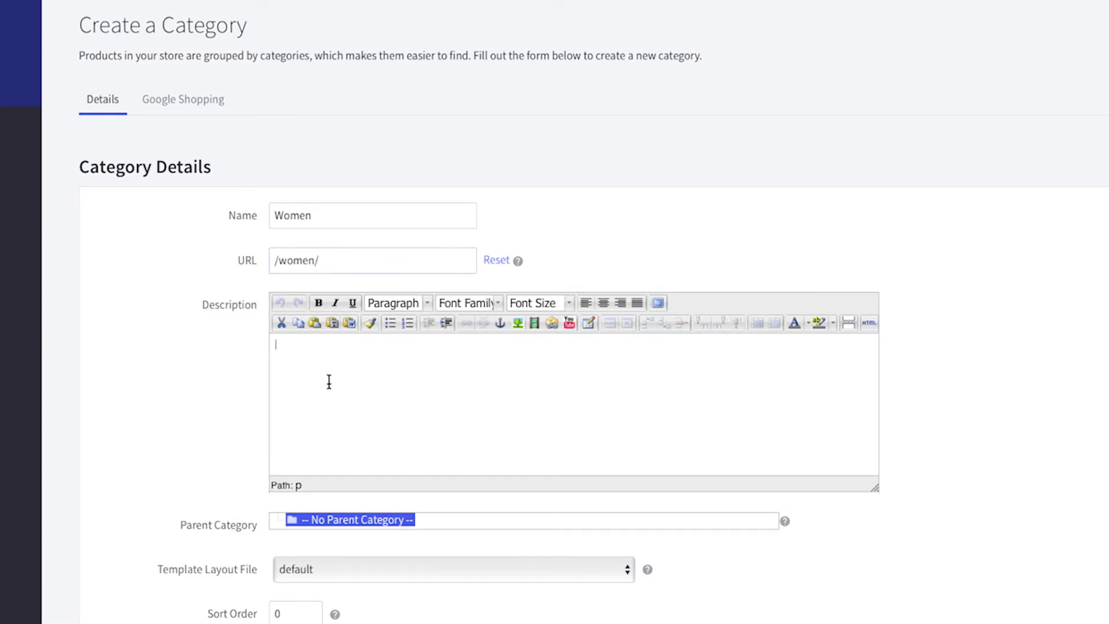
{"action": "type", "text": "Shop women's clothing & apparel on the "}
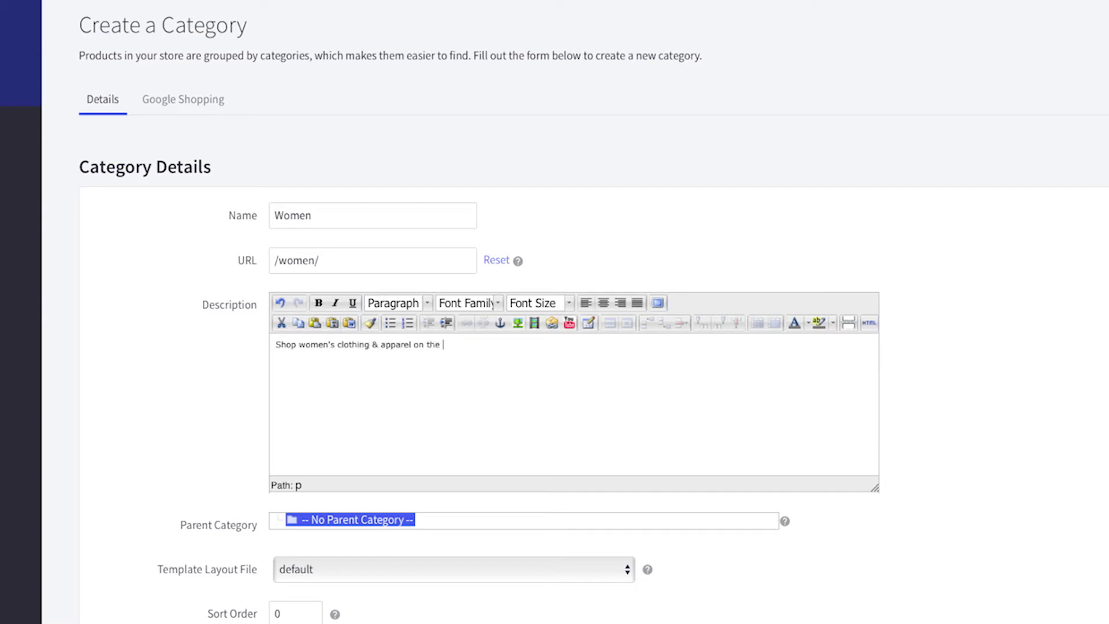
{"action": "type", "text": "BigCommerce Store. Find comfortable t-shirts, casual shirts, loungewear, and much more! Shop"}
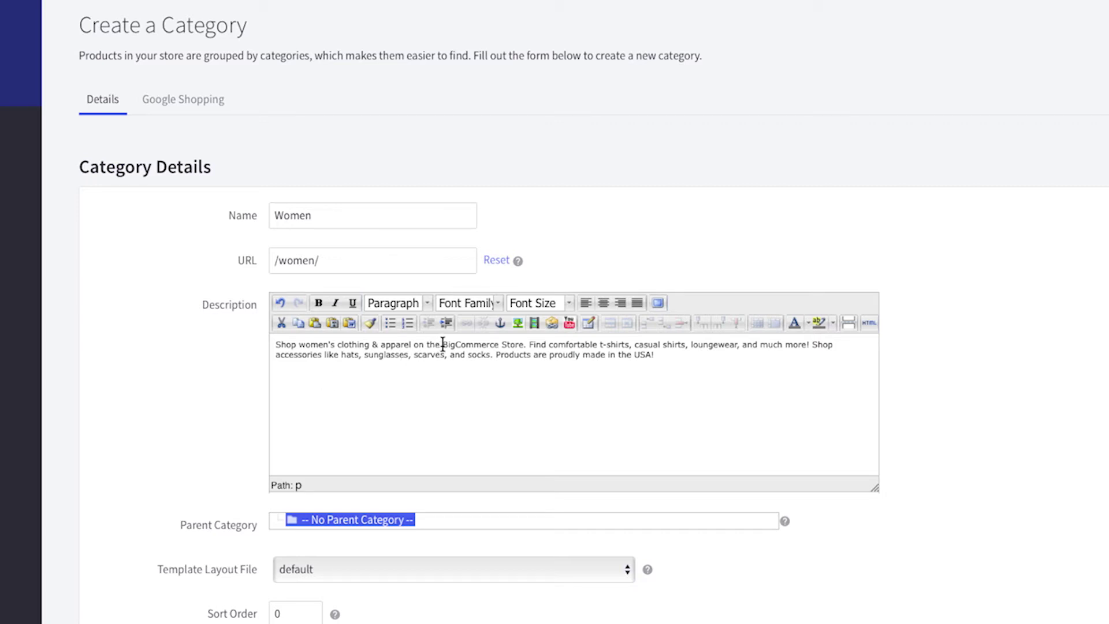
{"action": "left_click_drag", "start_coordinate": [443, 345], "coordinate": [524, 345]}
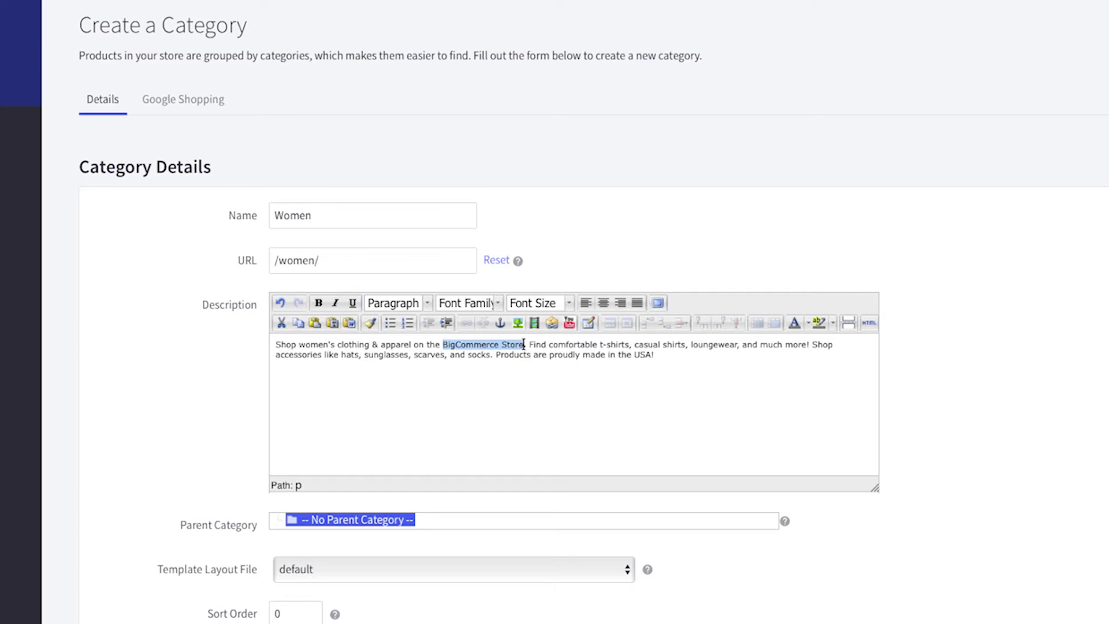
{"action": "left_click", "coordinate": [319, 302]}
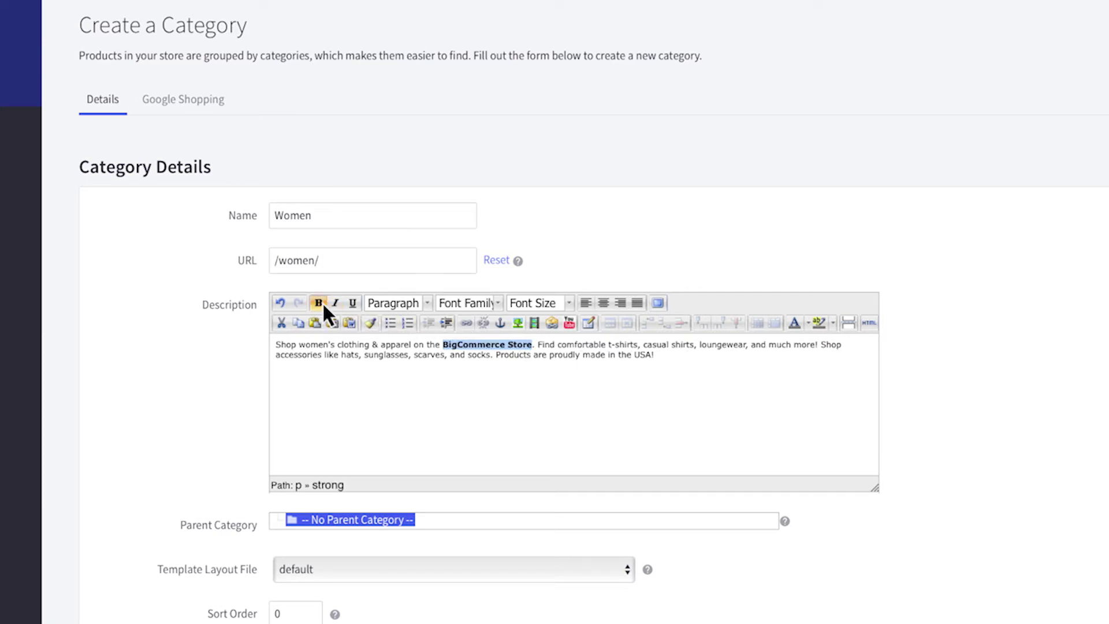
{"action": "key", "text": "ctrl+End"}
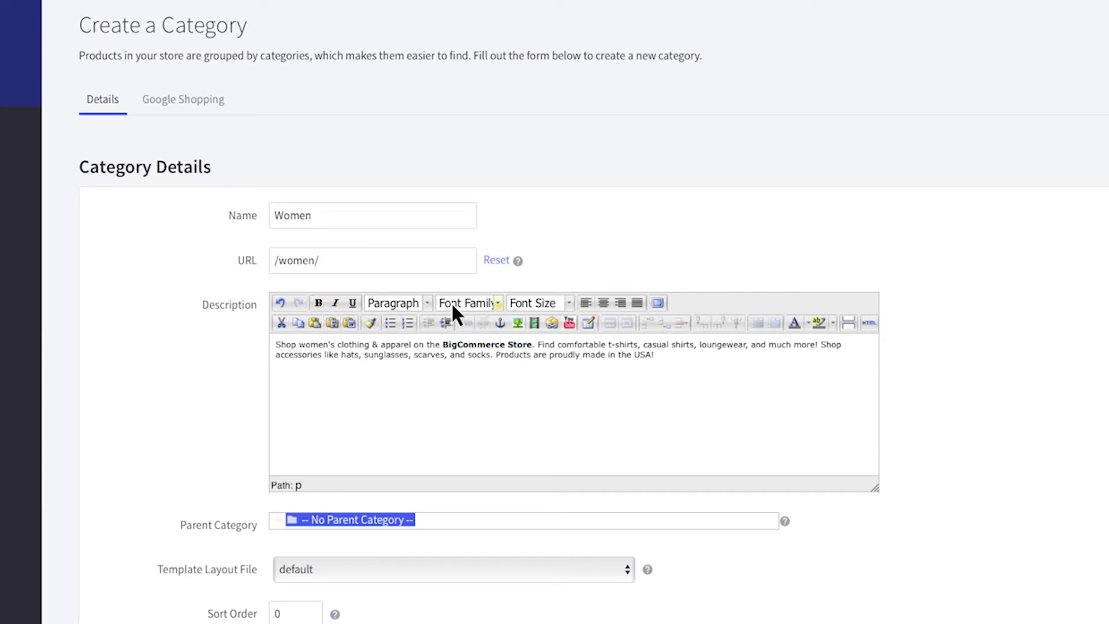
{"action": "left_click", "coordinate": [498, 304]}
{"action": "left_click", "coordinate": [500, 303]}
{"action": "left_click", "coordinate": [810, 328]}
{"action": "left_click", "coordinate": [808, 327]}
{"action": "left_click", "coordinate": [869, 324]}
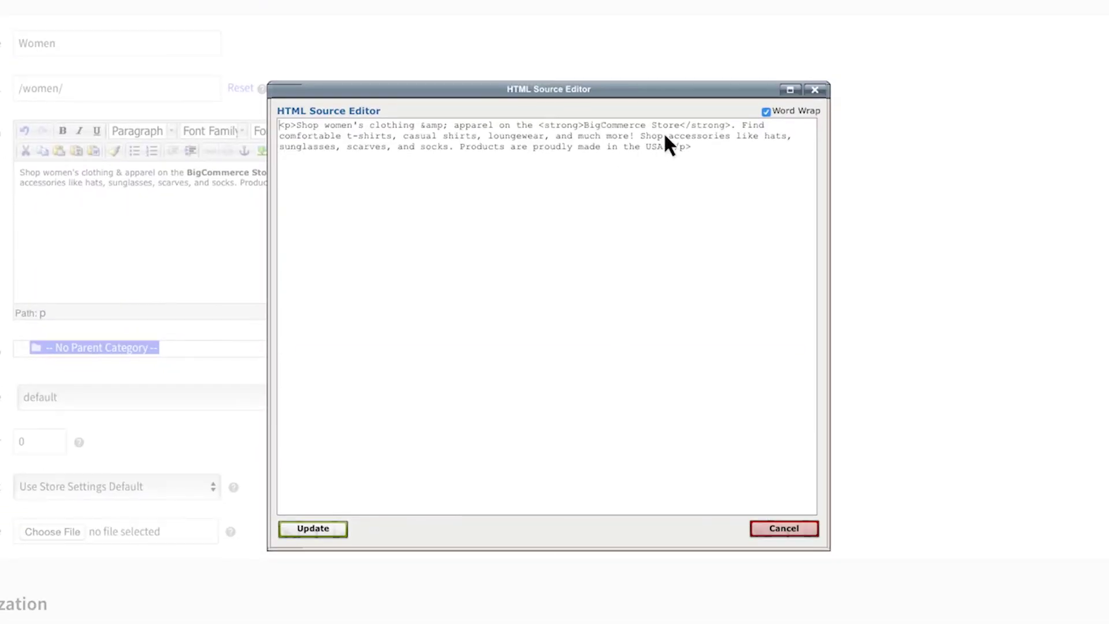
{"action": "left_click", "coordinate": [815, 89]}
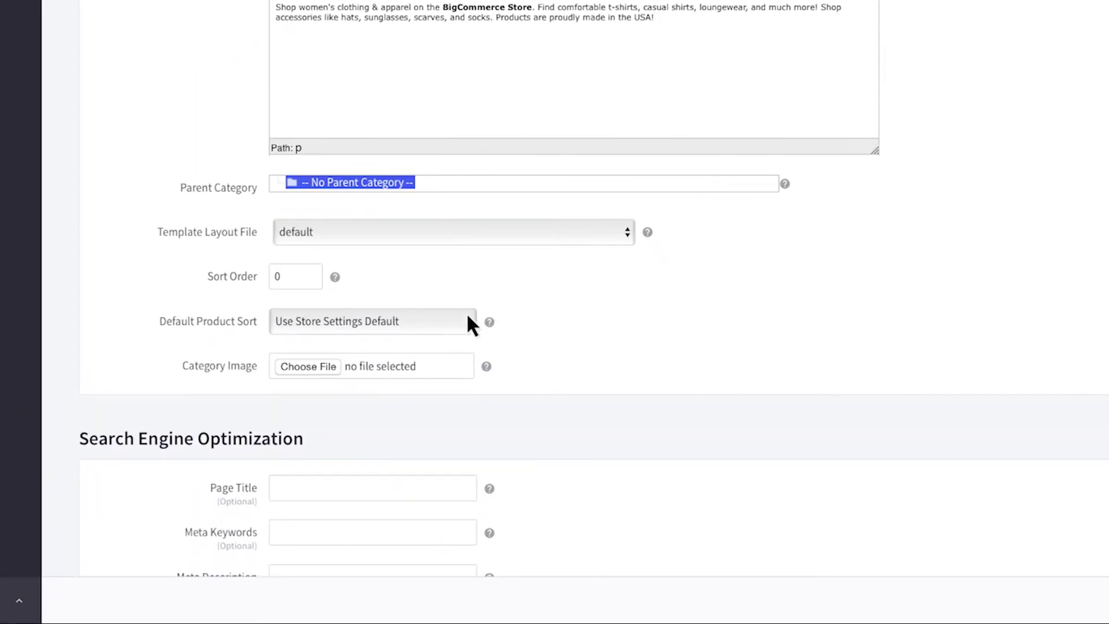
Keep the default product sort, fill in suggested SEO title and description, and save Women.
{"action": "left_click", "coordinate": [469, 323]}
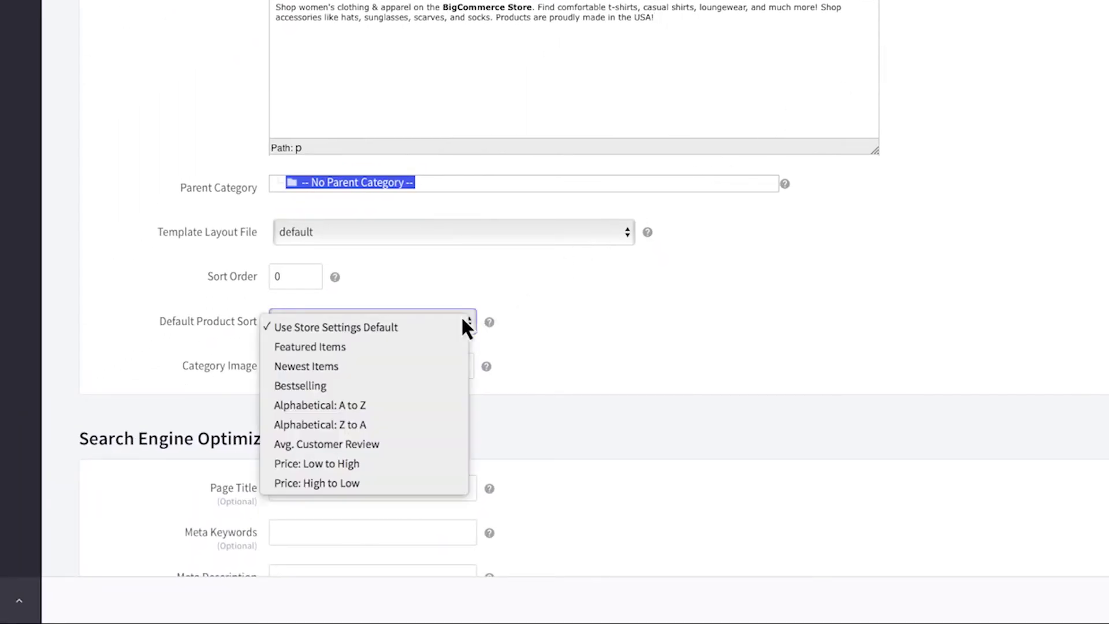
{"action": "left_click", "coordinate": [438, 324]}
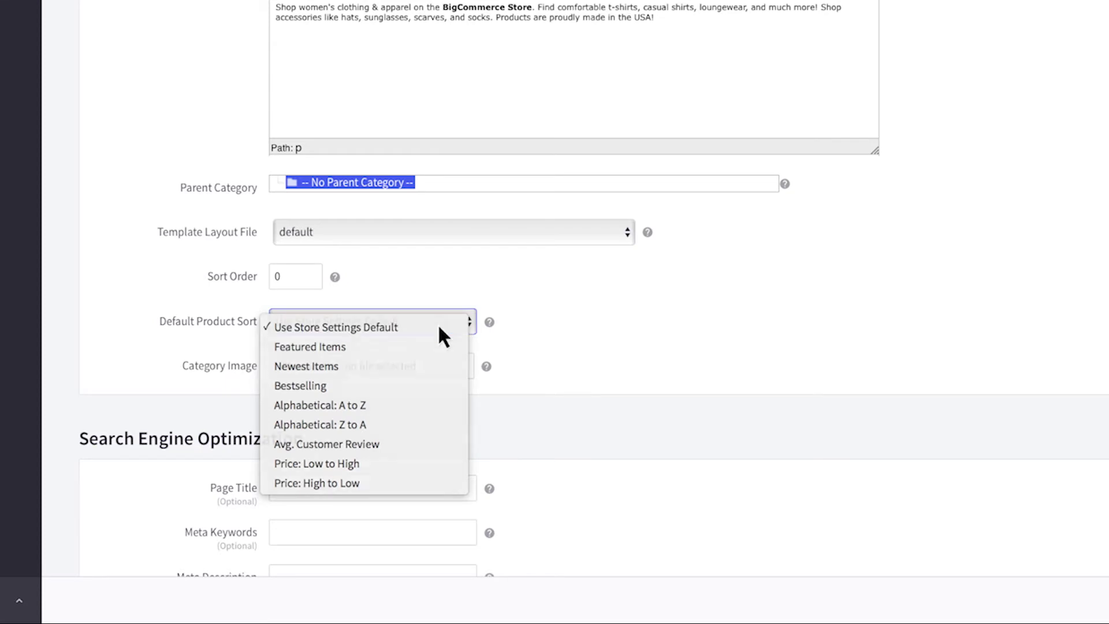
{"action": "left_click", "coordinate": [545, 344]}
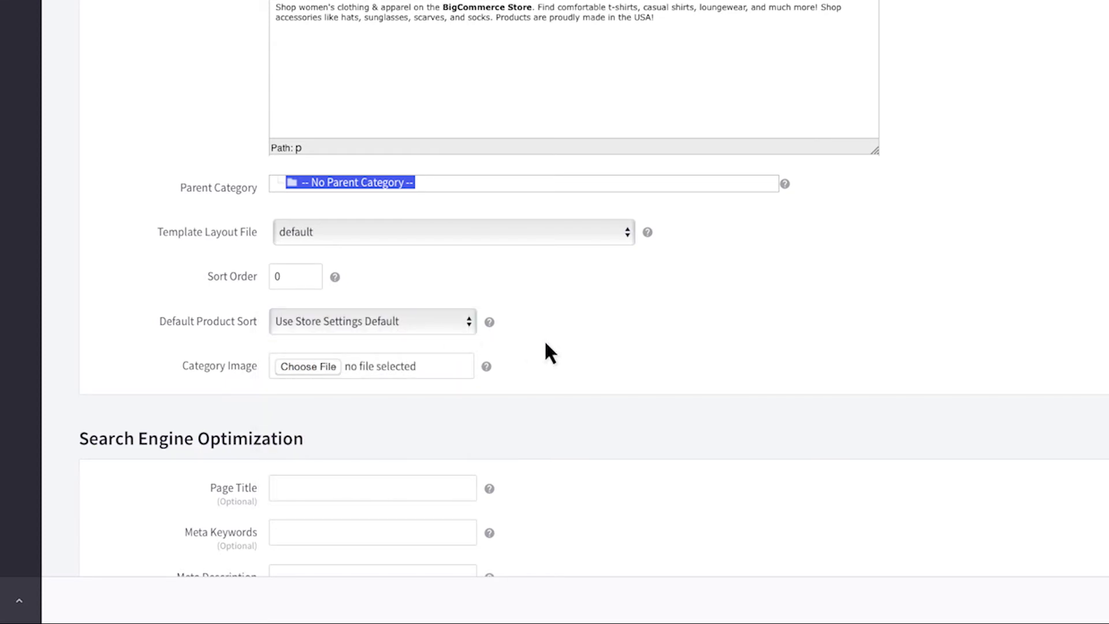
{"action": "scroll", "coordinate": [546, 344], "scroll_direction": "down", "scroll_amount": 5}
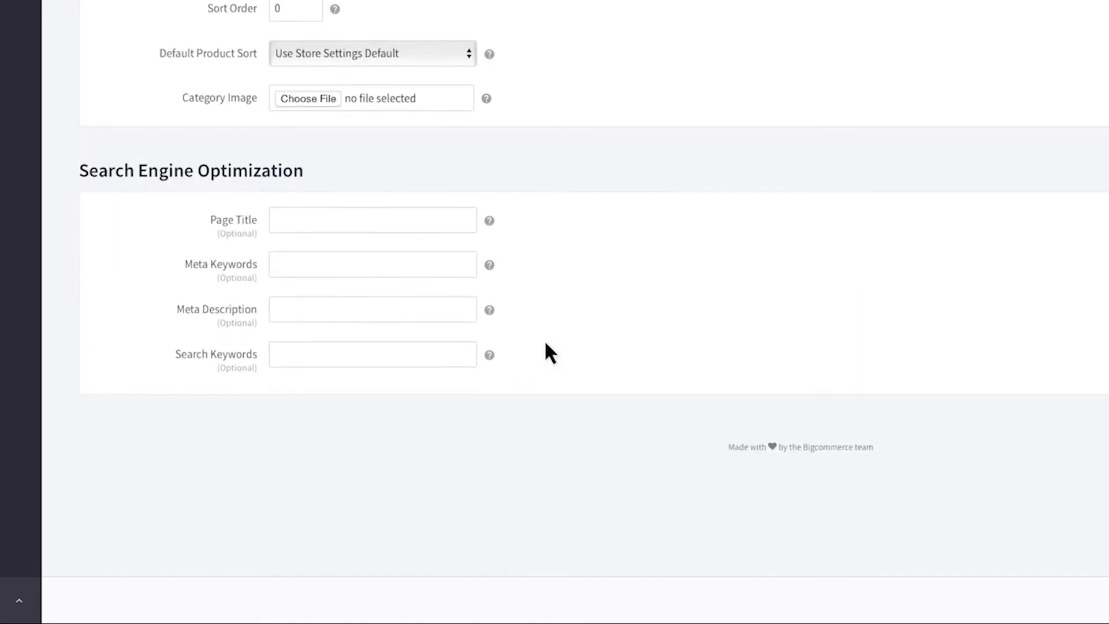
{"action": "left_click", "coordinate": [456, 222]}
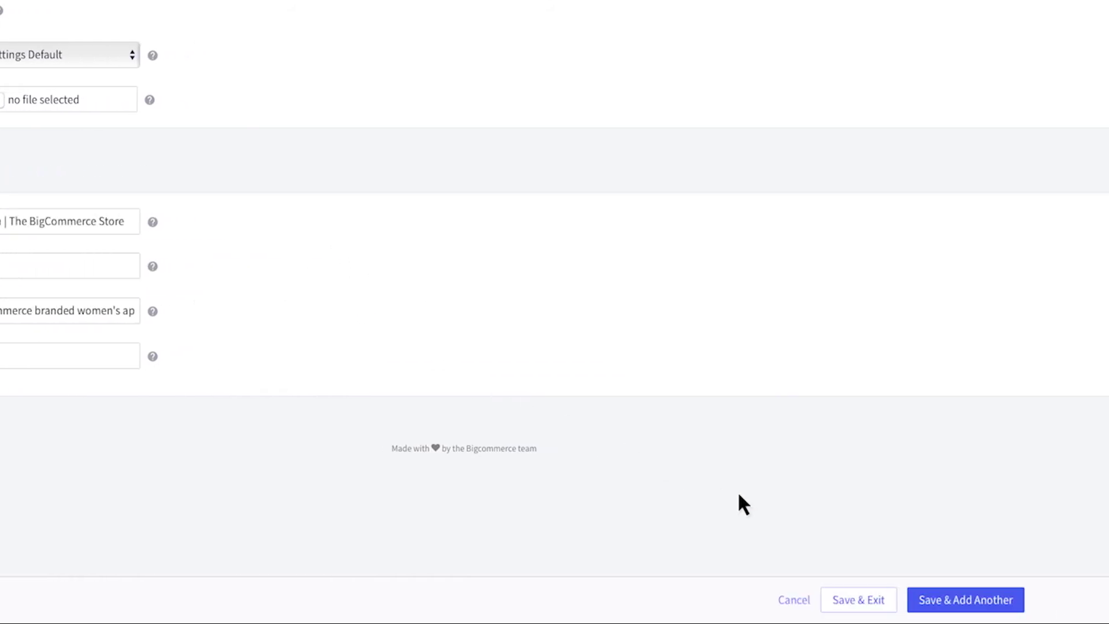
{"action": "left_click", "coordinate": [963, 592]}
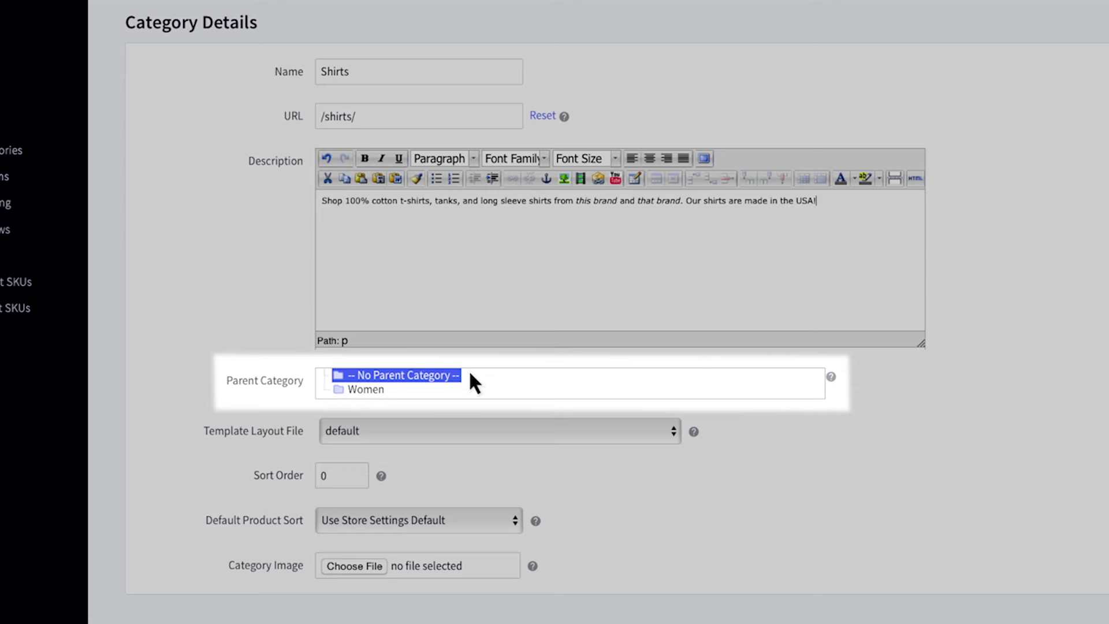
Set Women as the Shirts category's parent and save and exit.
{"action": "left_click", "coordinate": [373, 388]}
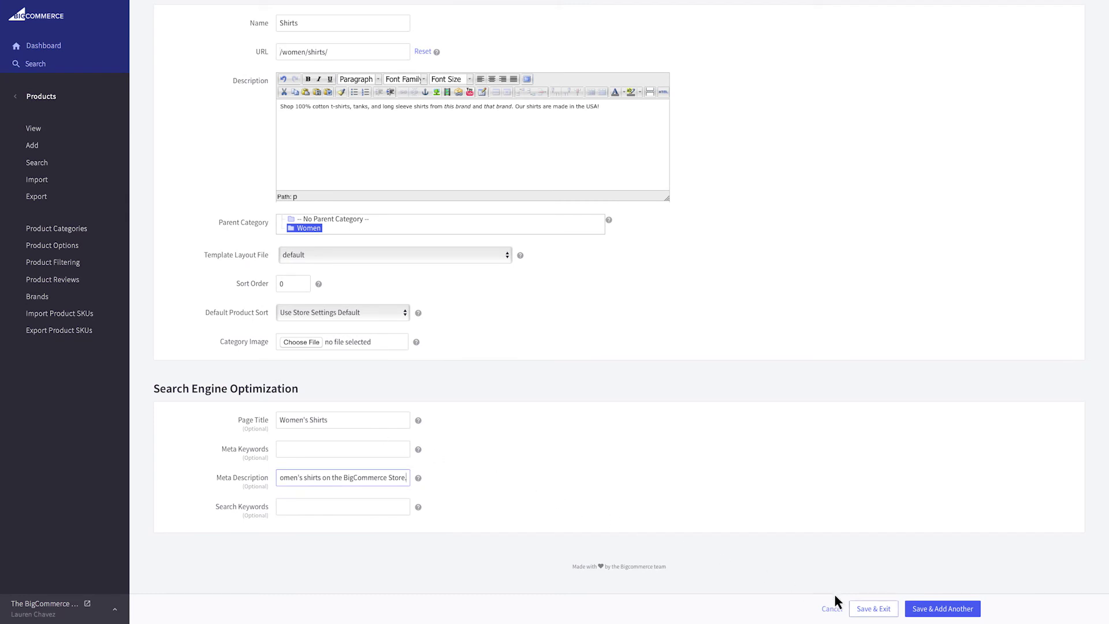
{"action": "left_click", "coordinate": [872, 608]}
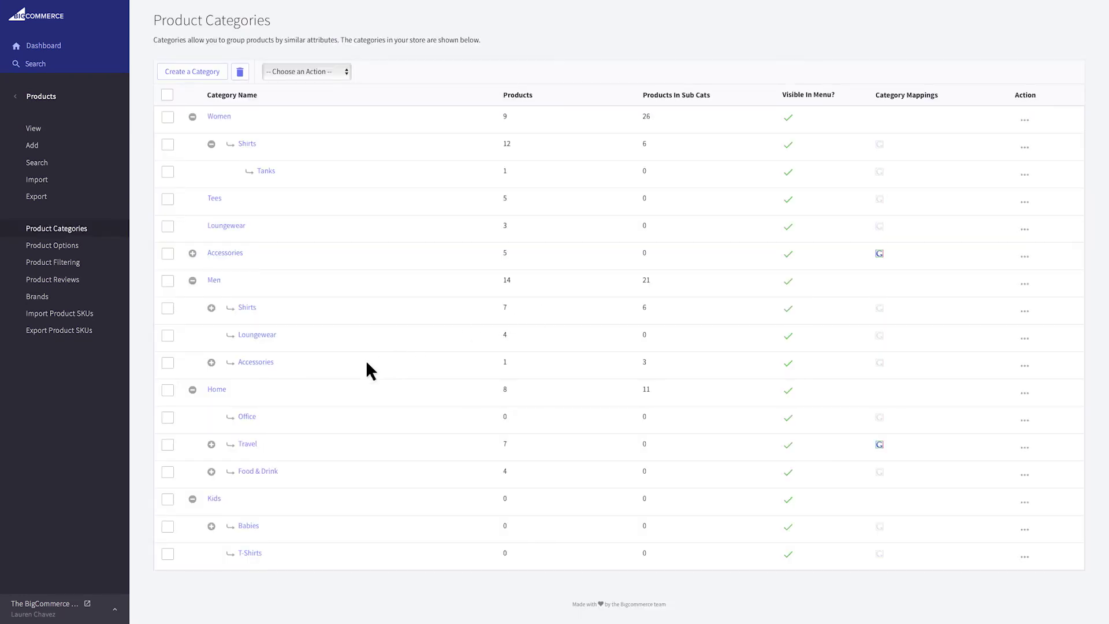
Drag Home below Kids, Tees under Shirts, and Loungewear and Accessories under Women.
{"action": "left_click_drag", "start_coordinate": [287, 388], "coordinate": [287, 527]}
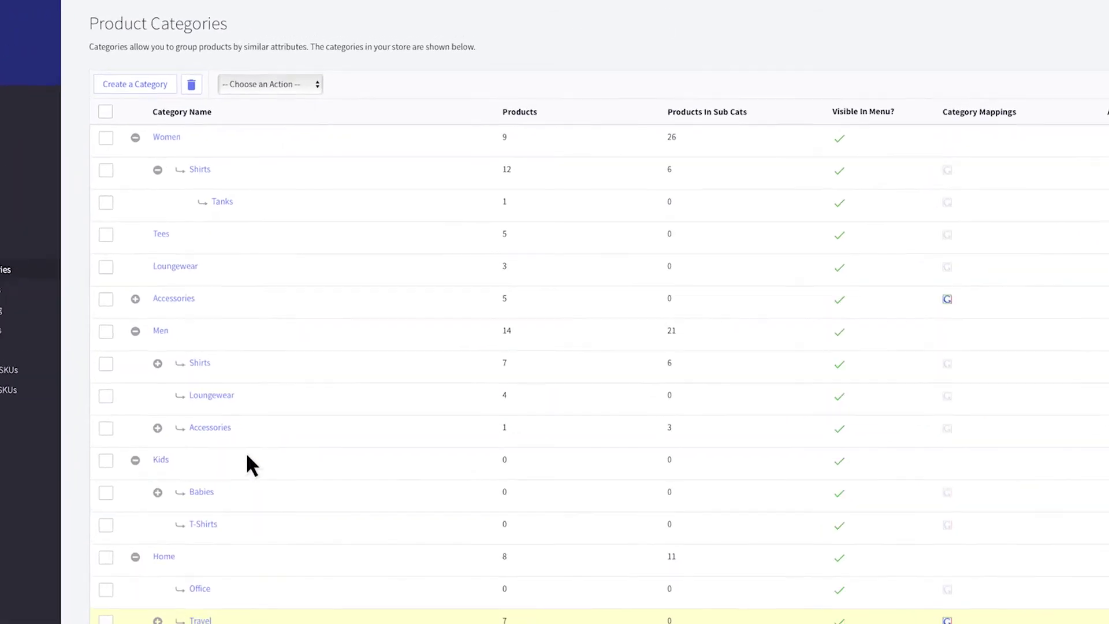
{"action": "left_click_drag", "start_coordinate": [210, 270], "coordinate": [312, 272]}
{"action": "left_click_drag", "start_coordinate": [235, 301], "coordinate": [291, 308]}
{"action": "left_click_drag", "start_coordinate": [225, 339], "coordinate": [287, 339]}
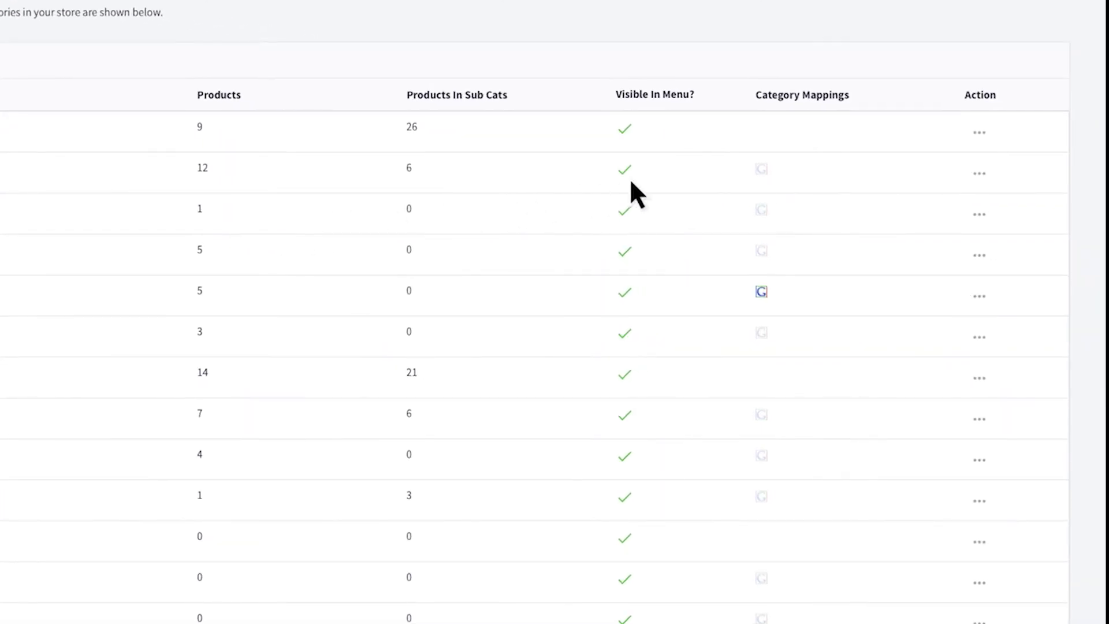
Turn off Visible In Menu for Women's Shirts and confirm hiding its subcategories too.
{"action": "left_click", "coordinate": [982, 138]}
{"action": "left_click", "coordinate": [985, 185]}
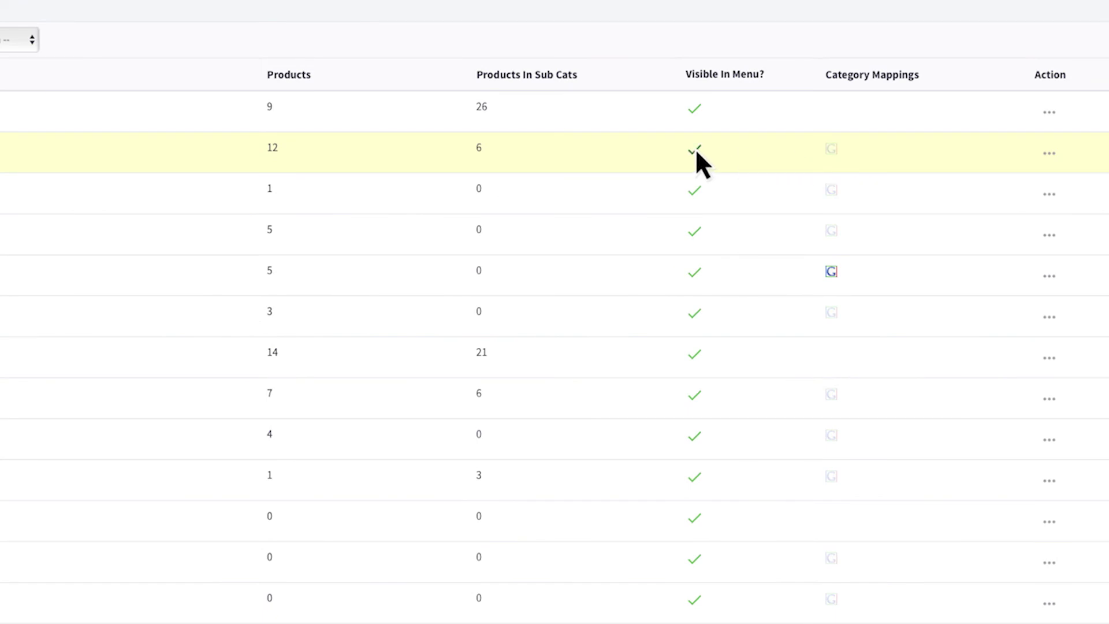
{"action": "left_click", "coordinate": [696, 149]}
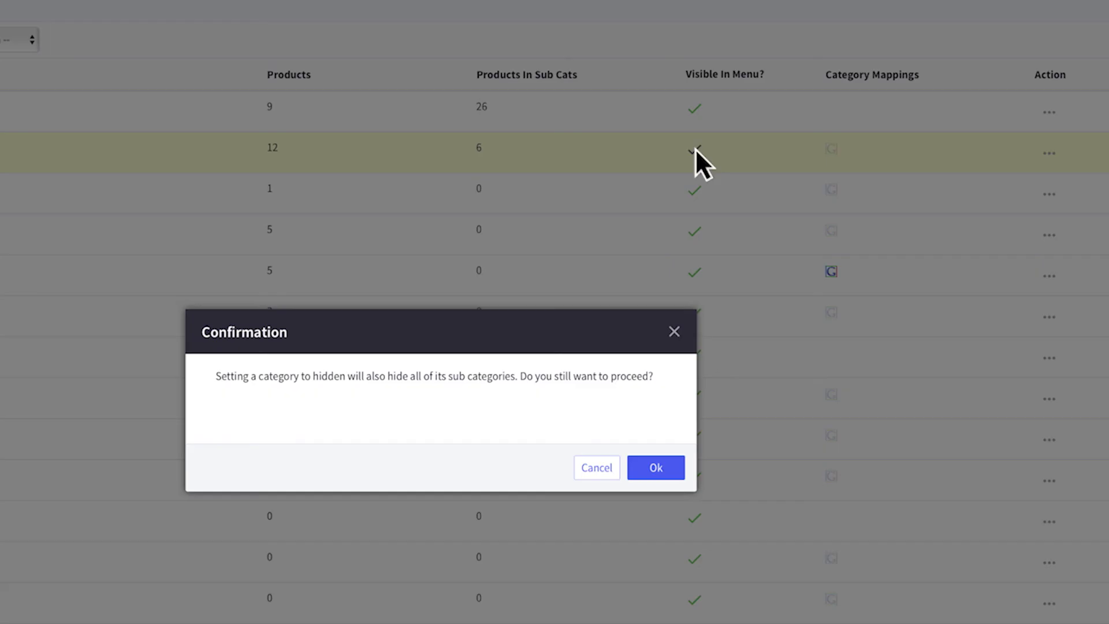
{"action": "left_click", "coordinate": [661, 466]}
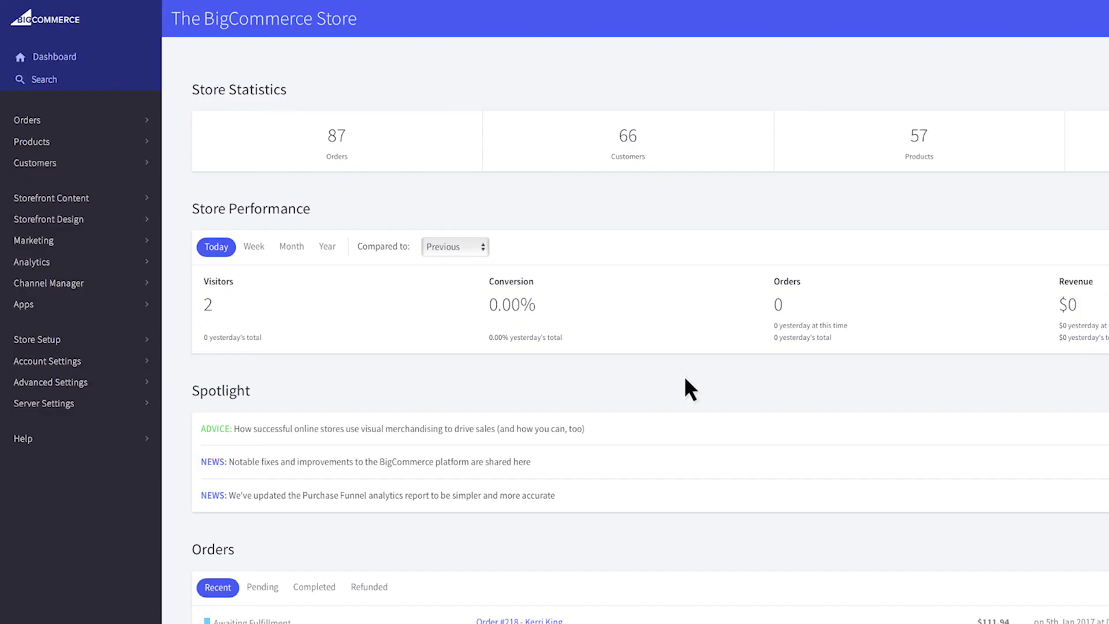
{"action": "left_click", "coordinate": [122, 338]}
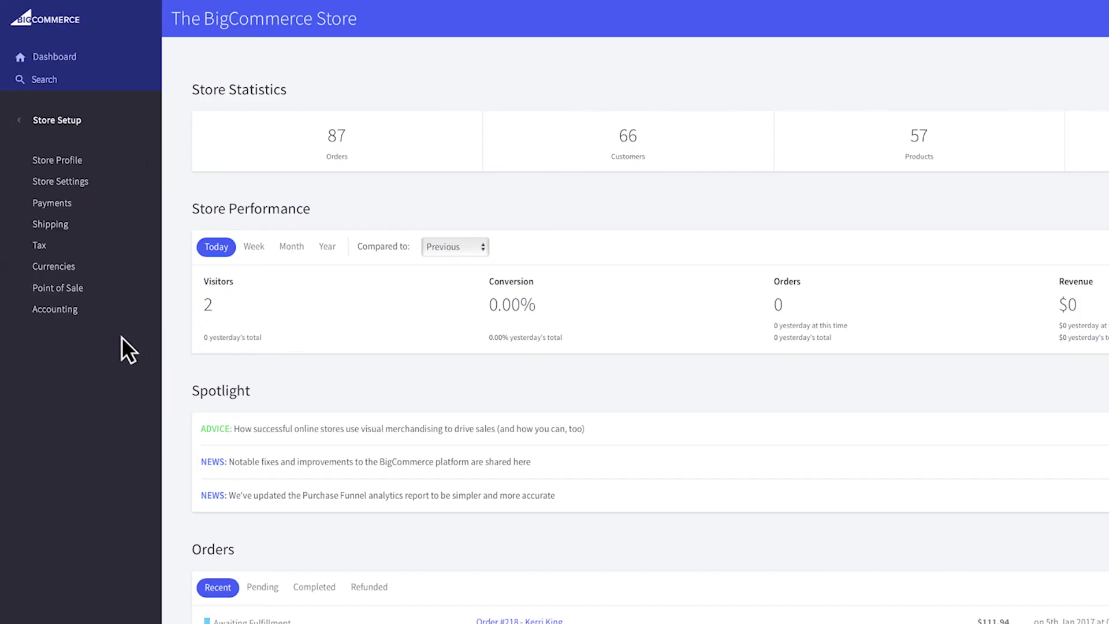
{"action": "left_click", "coordinate": [123, 181]}
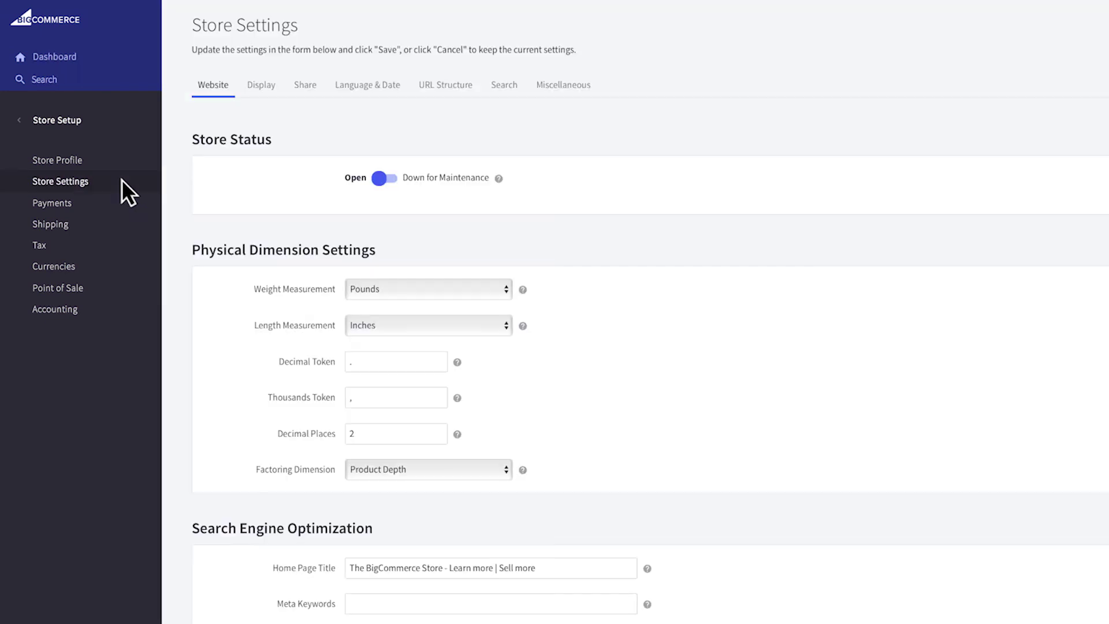
{"action": "left_click", "coordinate": [262, 84]}
{"action": "left_click", "coordinate": [503, 178]}
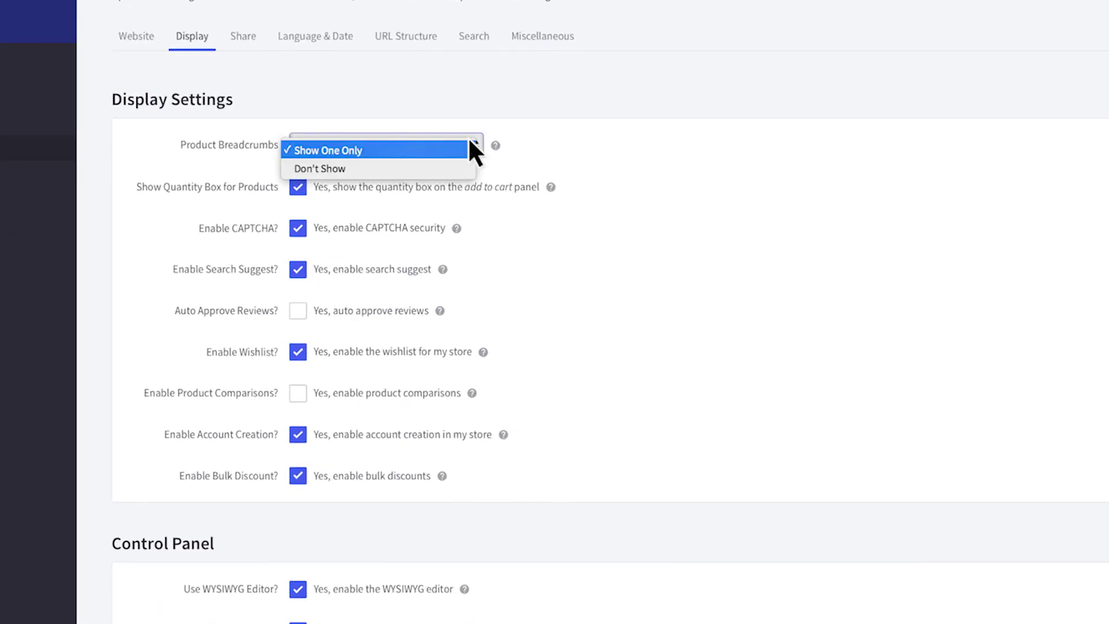
{"action": "left_click", "coordinate": [469, 150]}
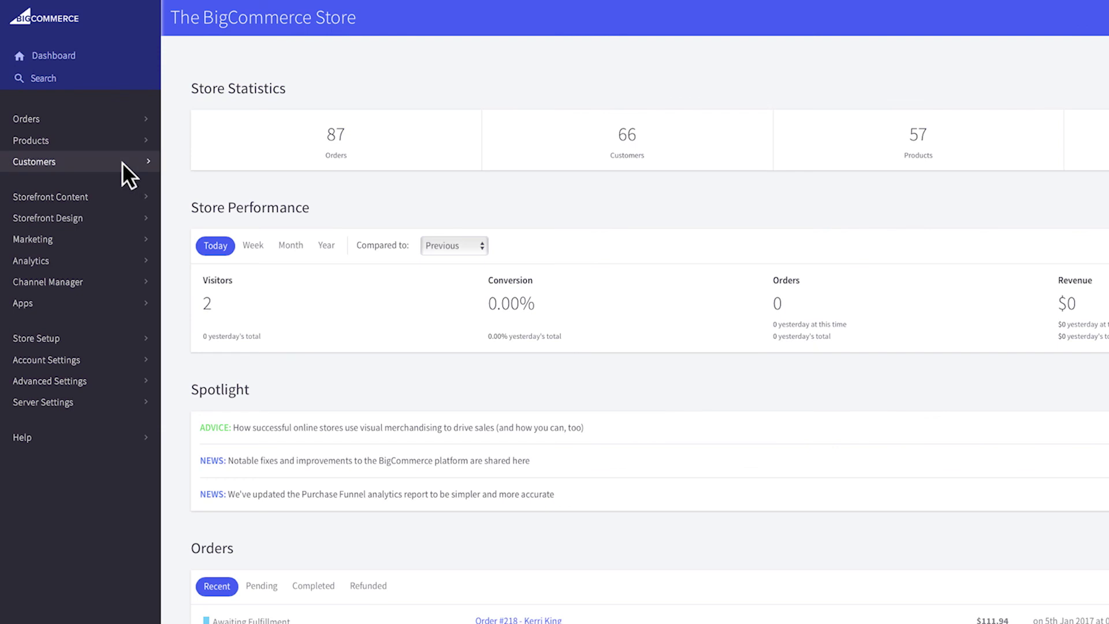
Open the Wholesale Group under Customer Groups to check its category access.
{"action": "left_click", "coordinate": [123, 161]}
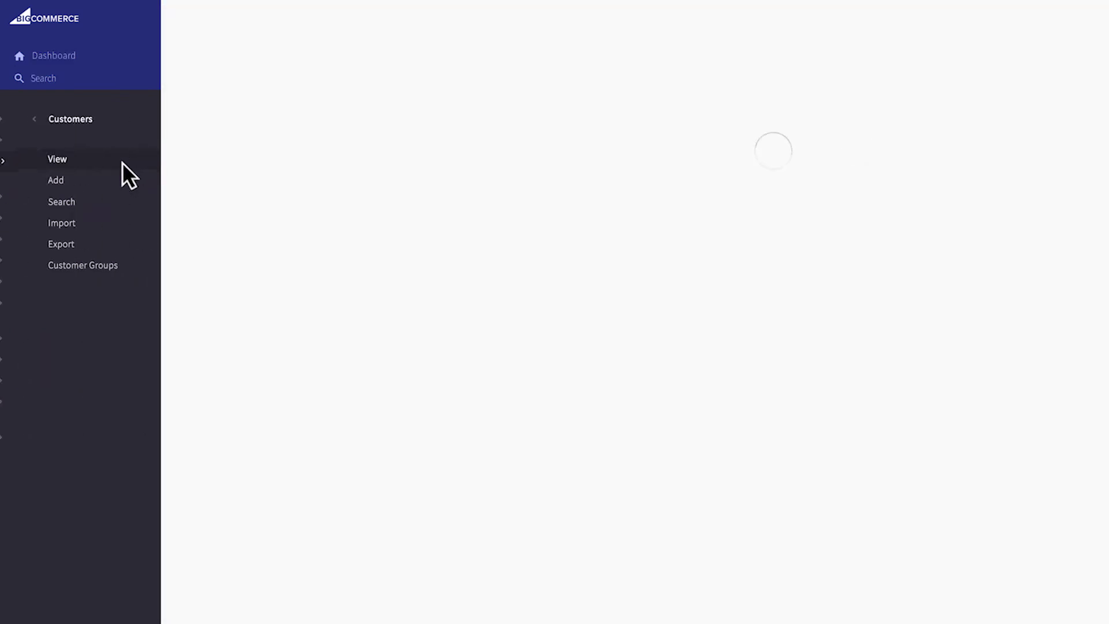
{"action": "left_click", "coordinate": [123, 261]}
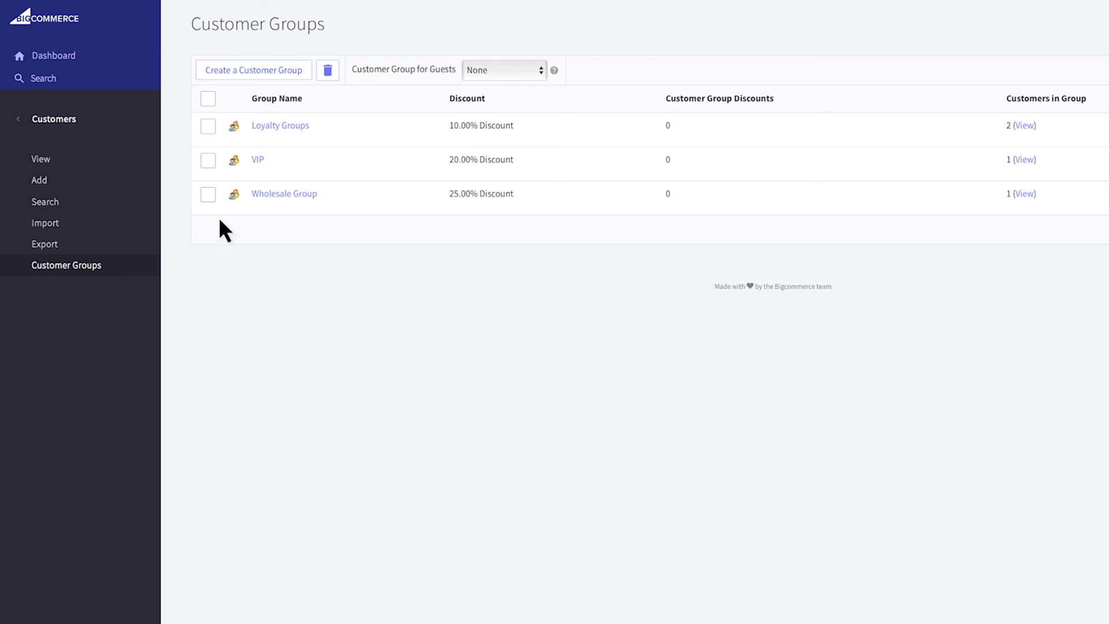
{"action": "left_click", "coordinate": [275, 193]}
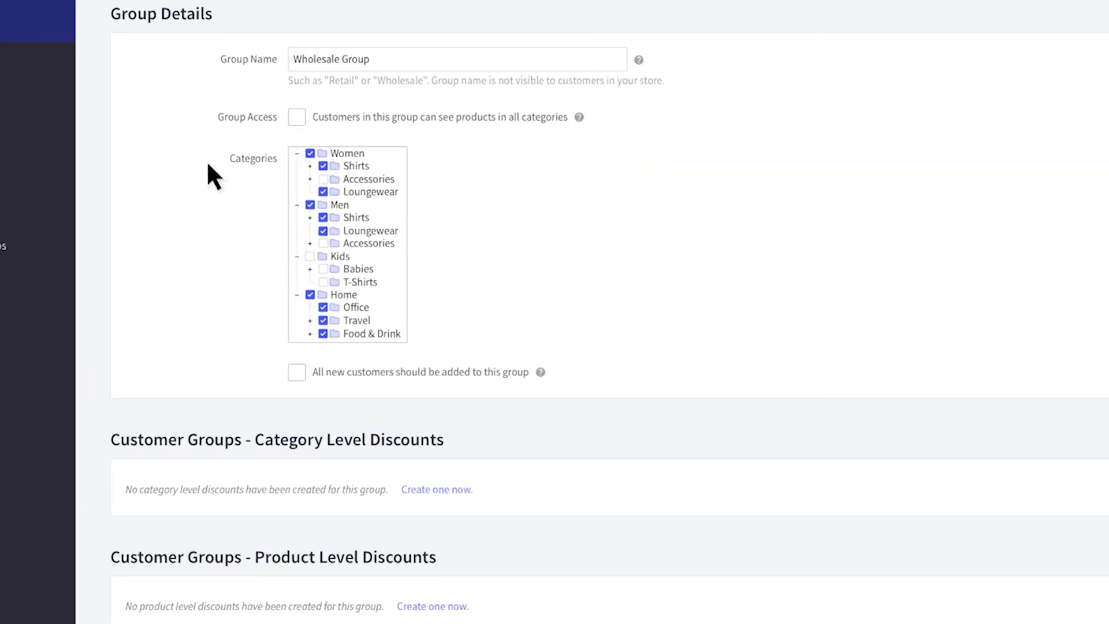